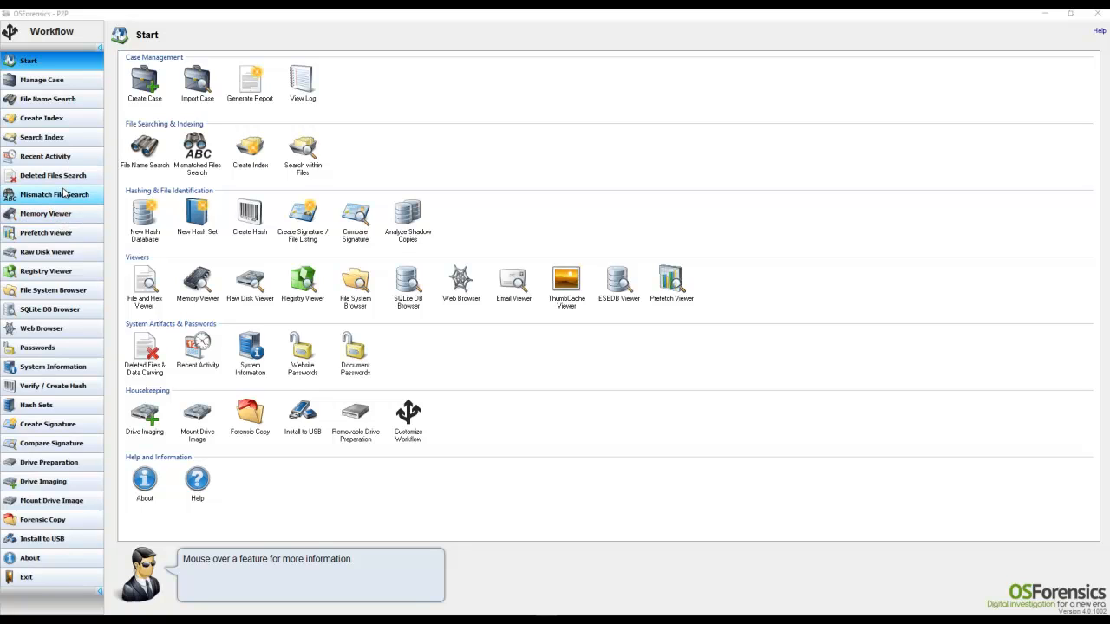
Step: Open the Memory Viewer and bring up the save dialog for a physical memory dump, cancelling it without saving
{"action": "left_click", "coordinate": [63, 214]}
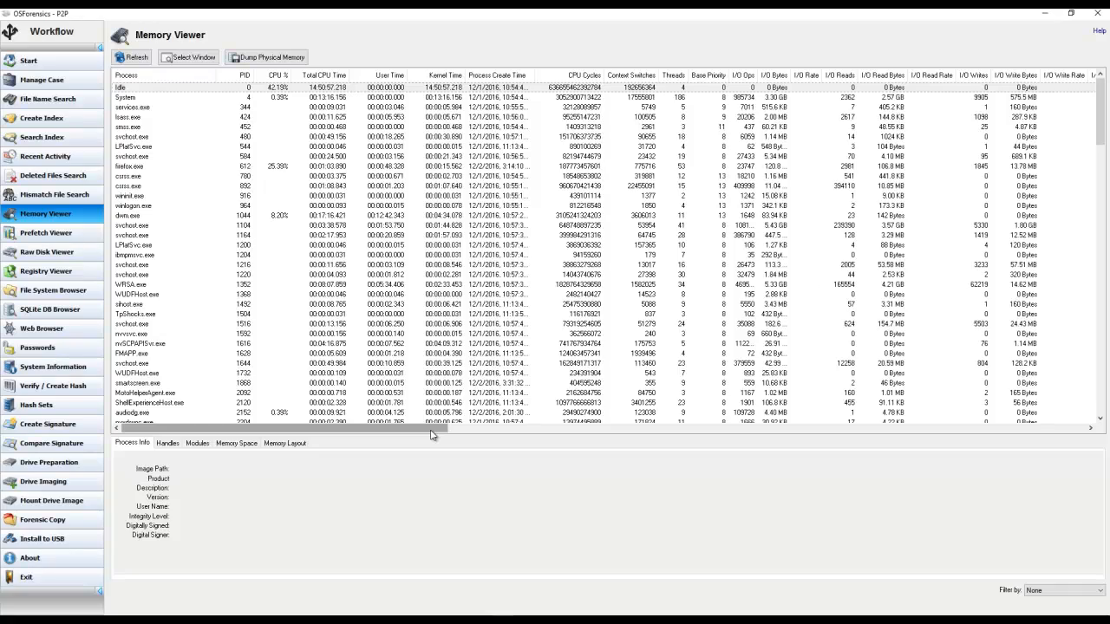
{"action": "left_click_drag", "start_coordinate": [432, 435], "coordinate": [413, 413]}
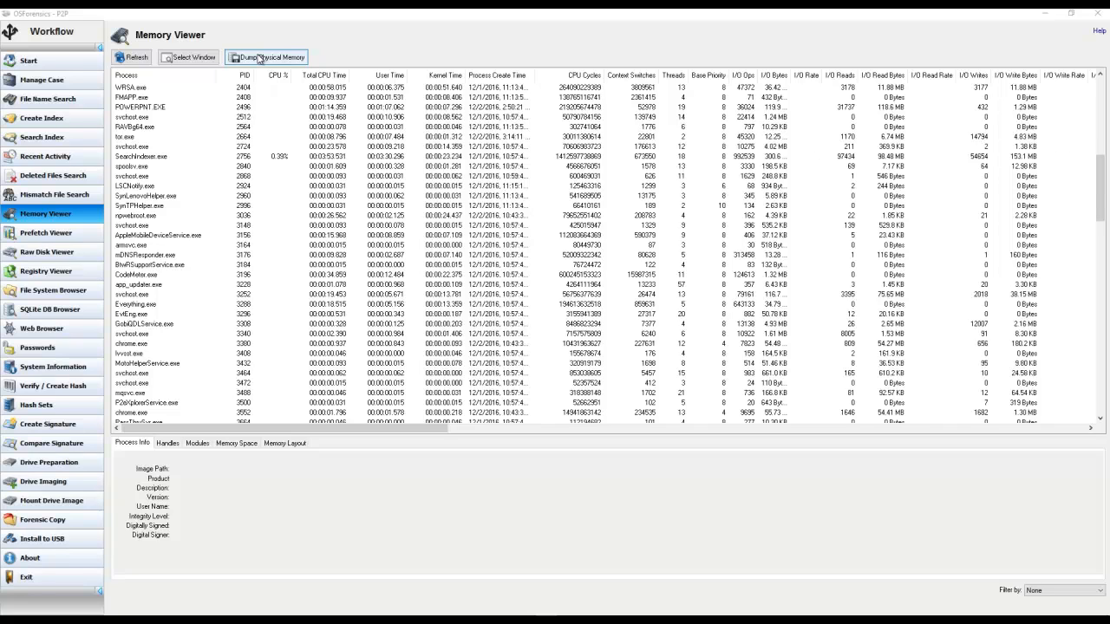
{"action": "left_click", "coordinate": [286, 58]}
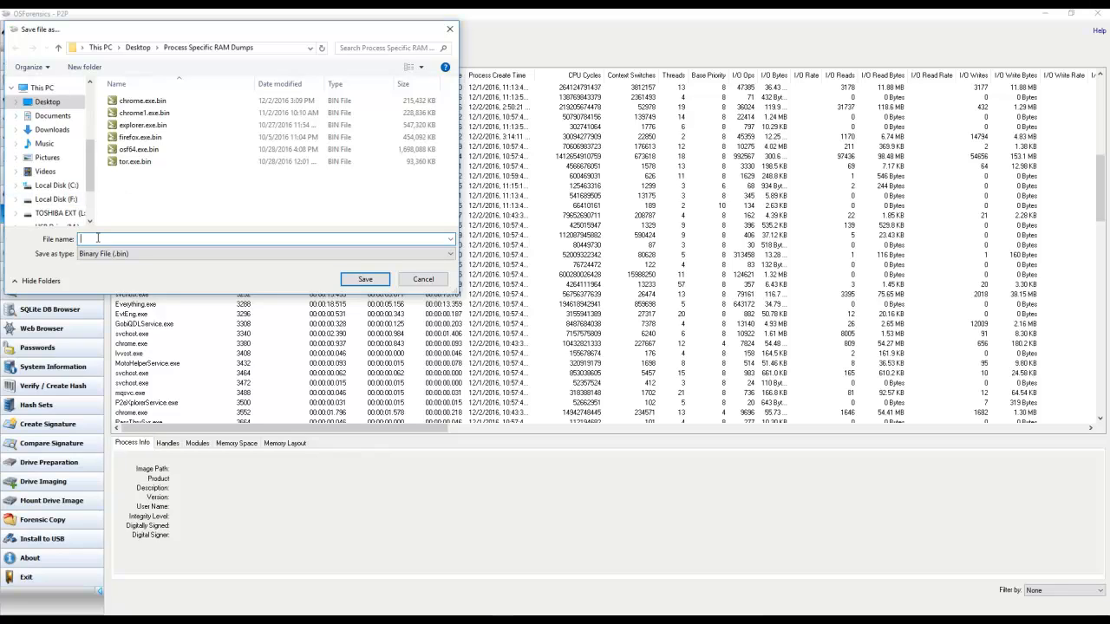
{"action": "left_click", "coordinate": [421, 280]}
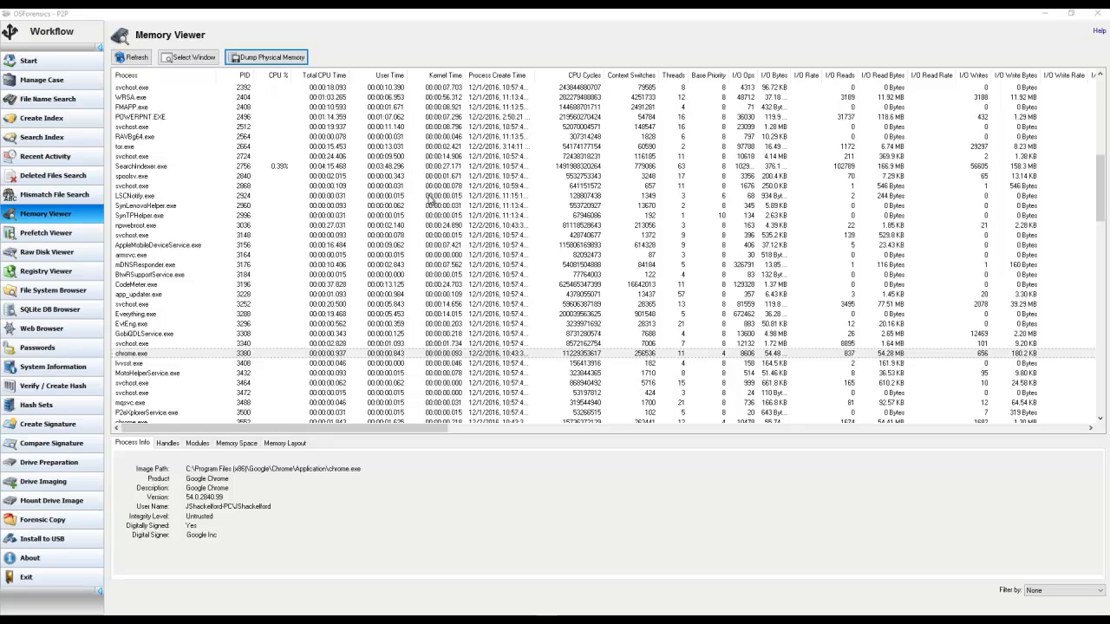
Step: Examine the process info of the chrome.exe process with PID 3380 and of tor.exe
{"action": "left_click", "coordinate": [170, 356]}
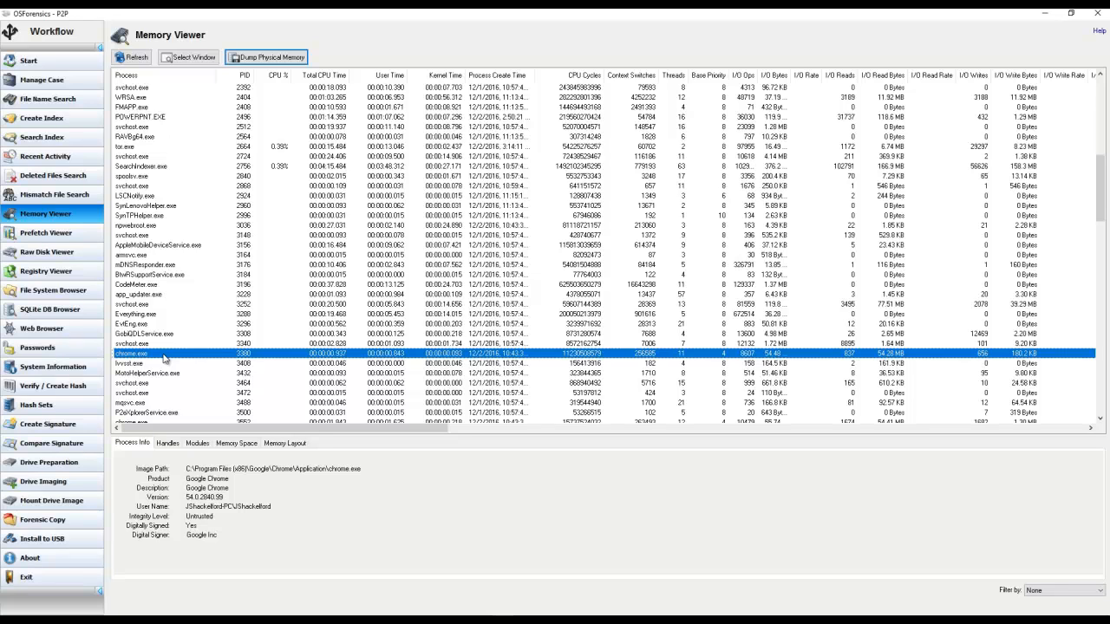
{"action": "left_click", "coordinate": [144, 148]}
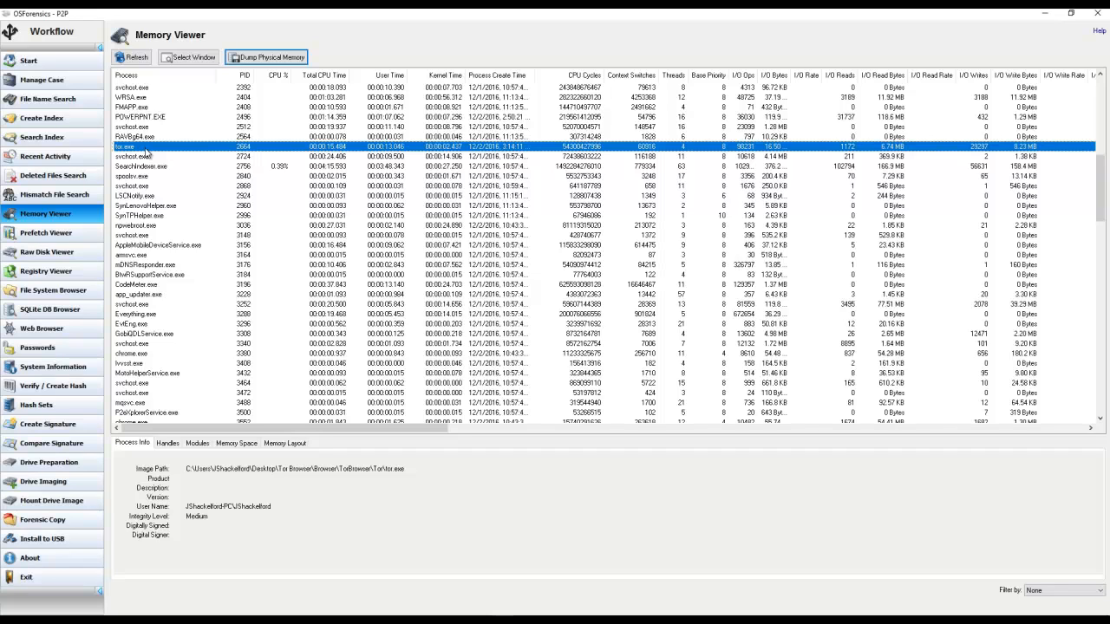
{"action": "left_click", "coordinate": [137, 355]}
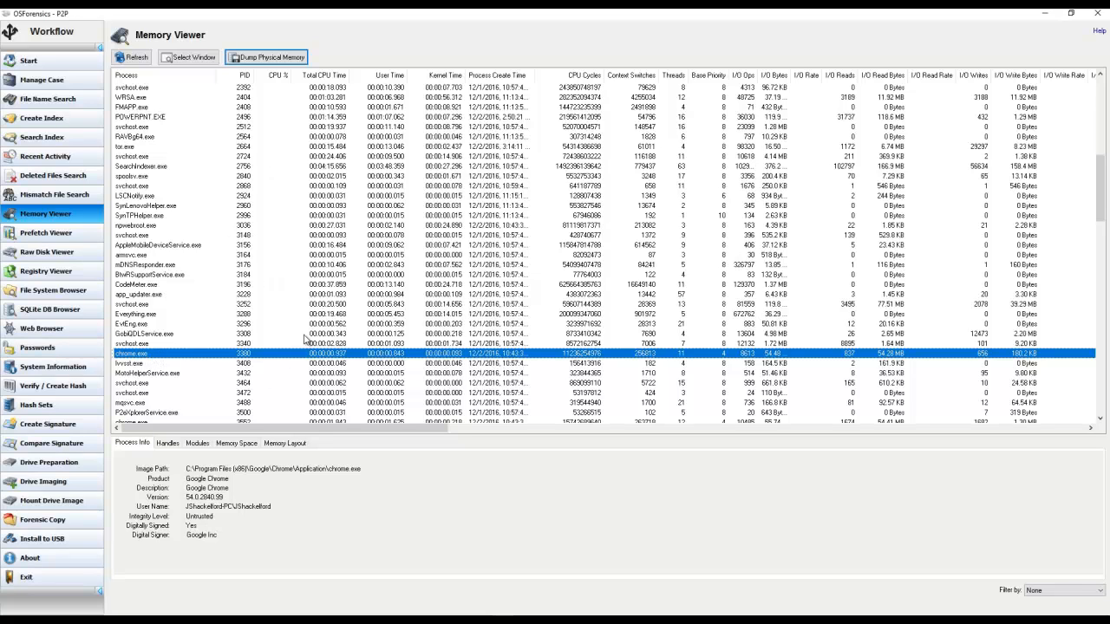
Step: Export a process memory snapshot of the selected chrome.exe process to disk as chrome5.exe.bin in the Process Specific RAM Dumps folder
{"action": "right_click", "coordinate": [165, 358]}
{"action": "mouse_move", "coordinate": [196, 363]}
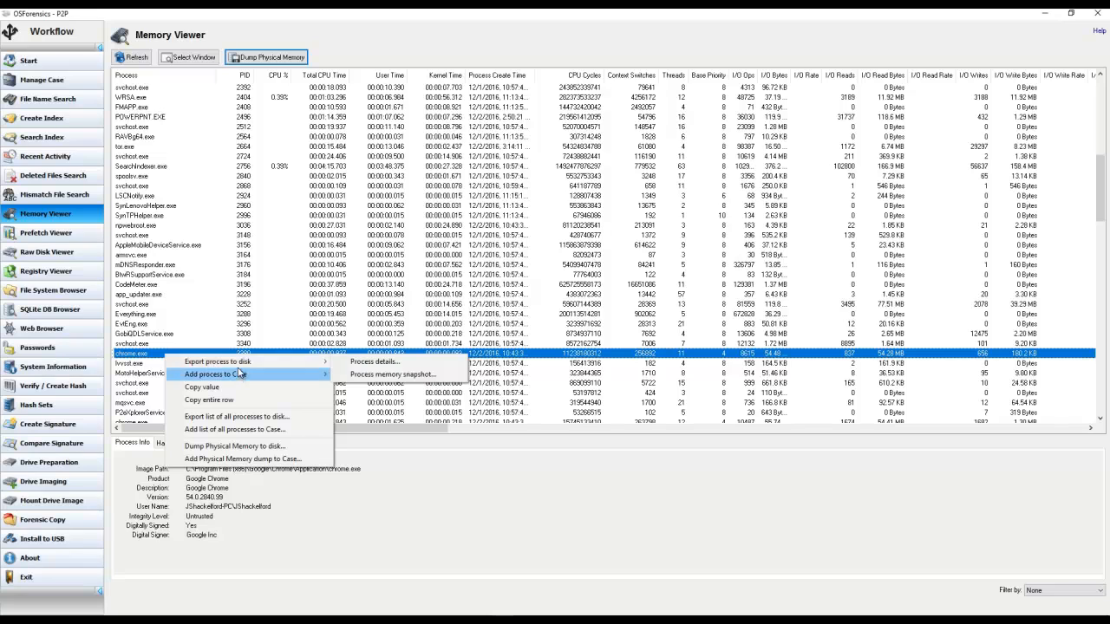
{"action": "mouse_move", "coordinate": [238, 367]}
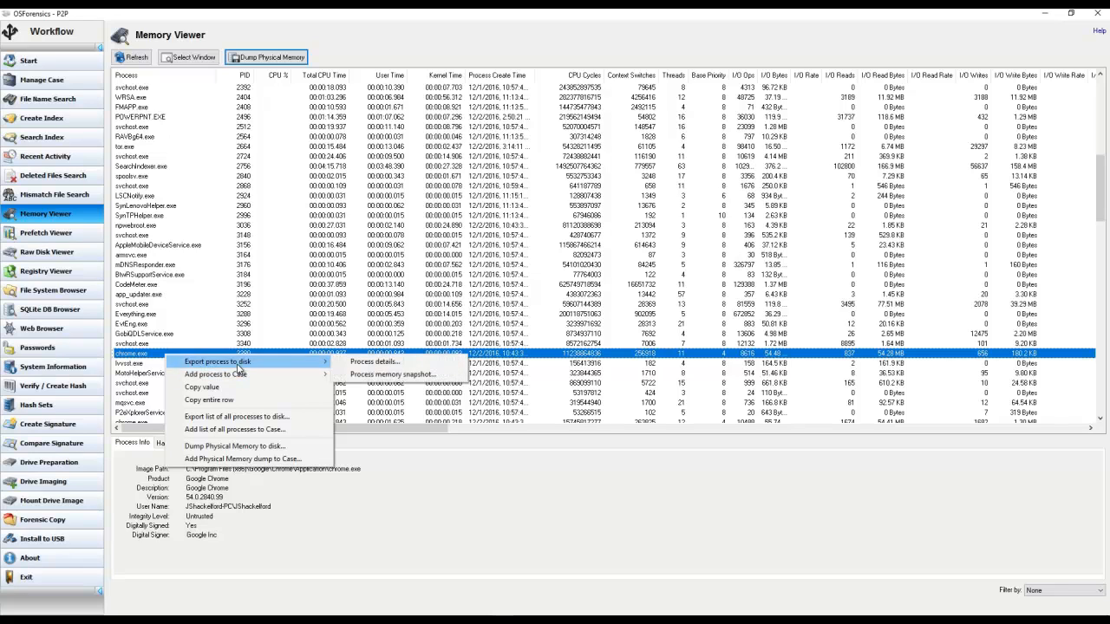
{"action": "mouse_move", "coordinate": [303, 376]}
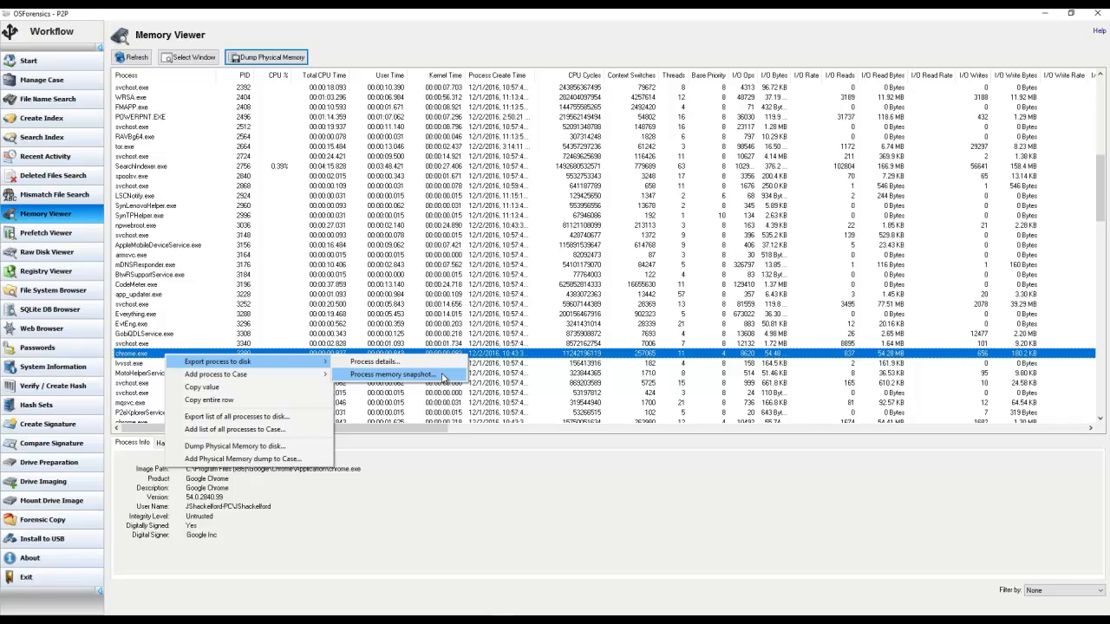
{"action": "left_click", "coordinate": [390, 375]}
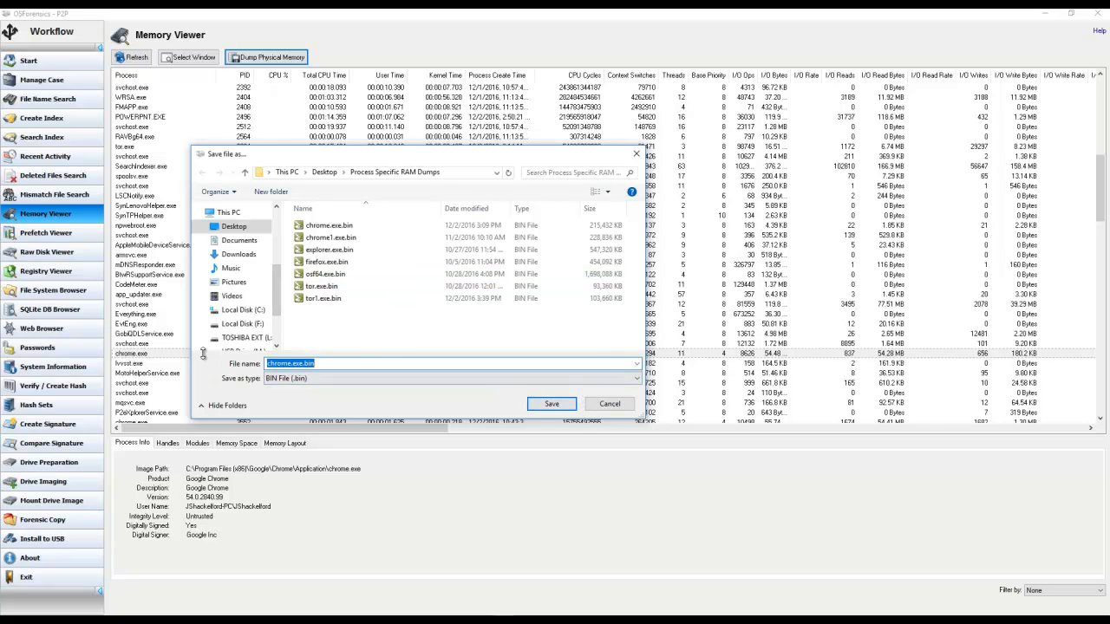
{"action": "left_click", "coordinate": [287, 363]}
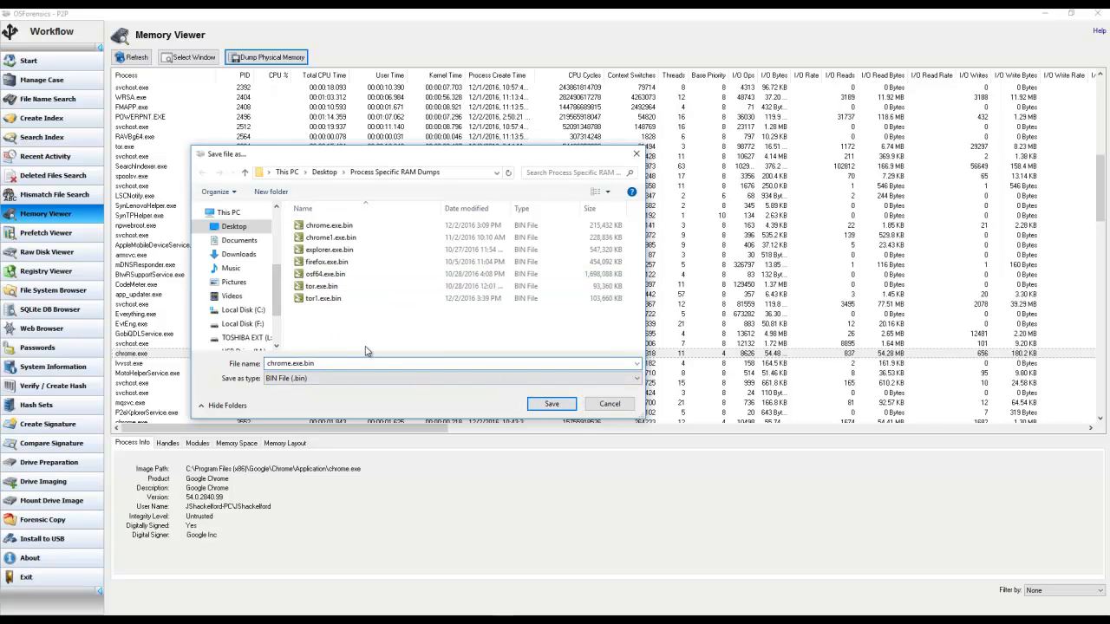
{"action": "type", "text": "5"}
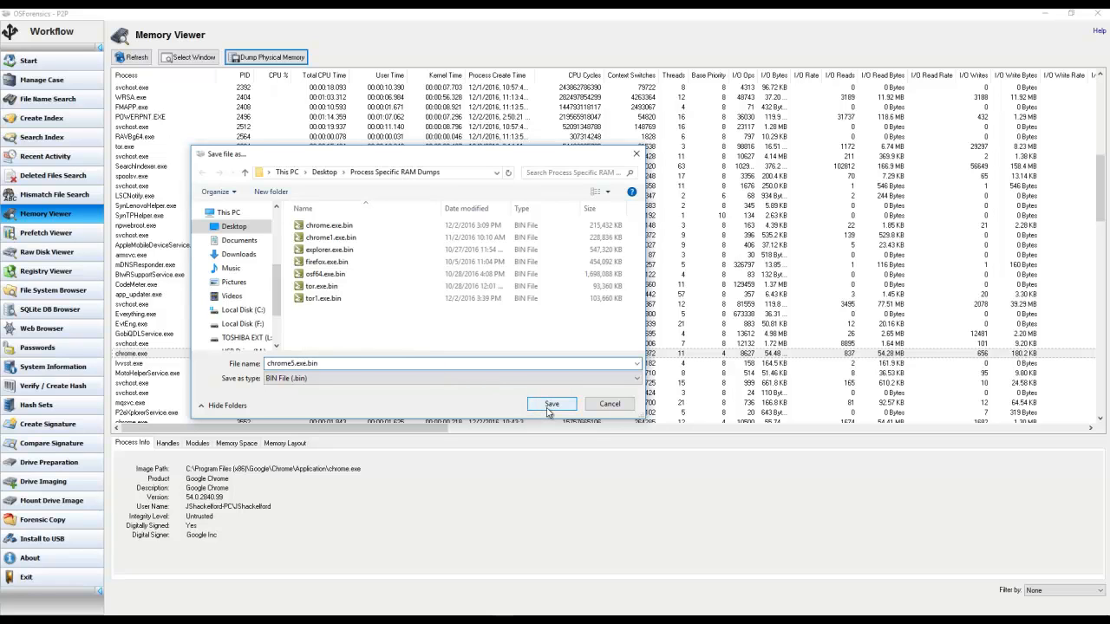
{"action": "left_click", "coordinate": [550, 405]}
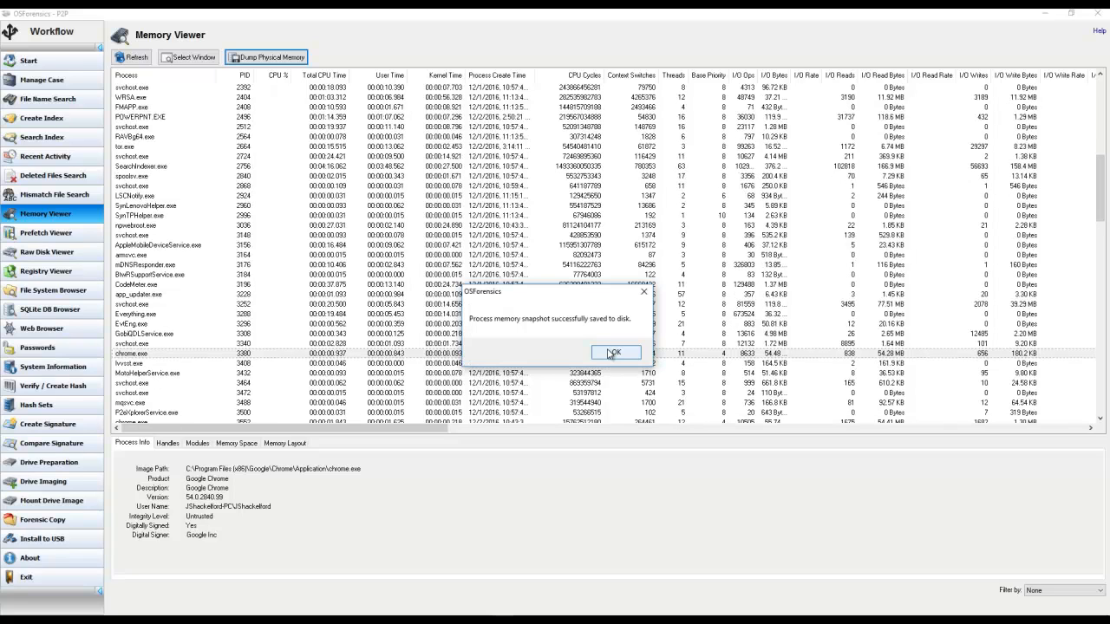
{"action": "left_click", "coordinate": [613, 353]}
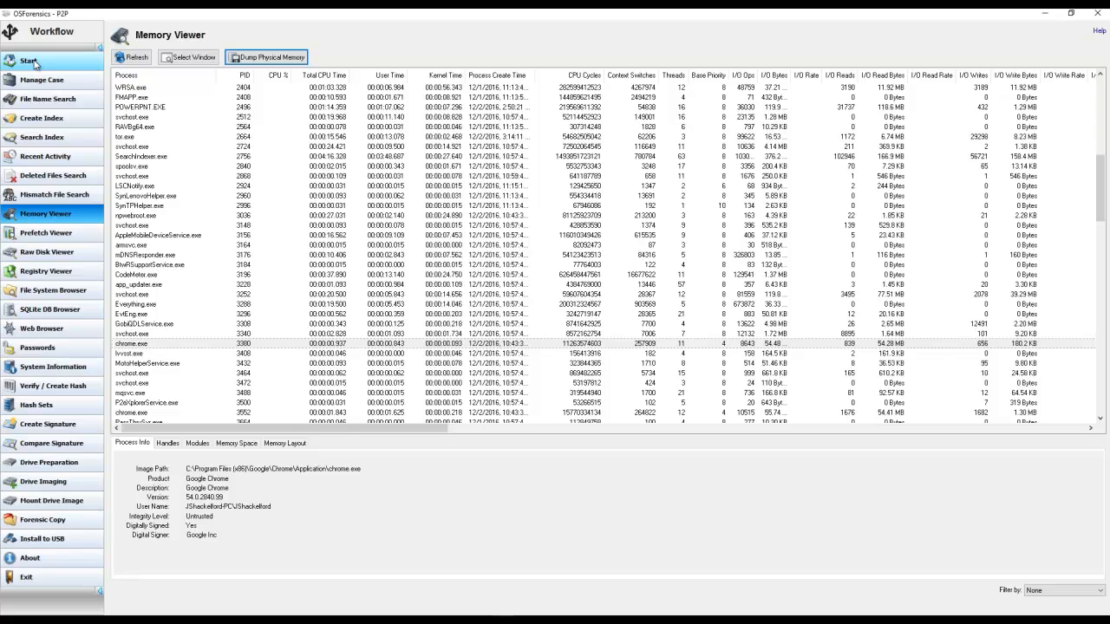
Step: Open chrome1.exe.bin from the Process Specific RAM Dumps folder in the File and Hex Viewer and extract its strings
{"action": "left_click", "coordinate": [32, 63]}
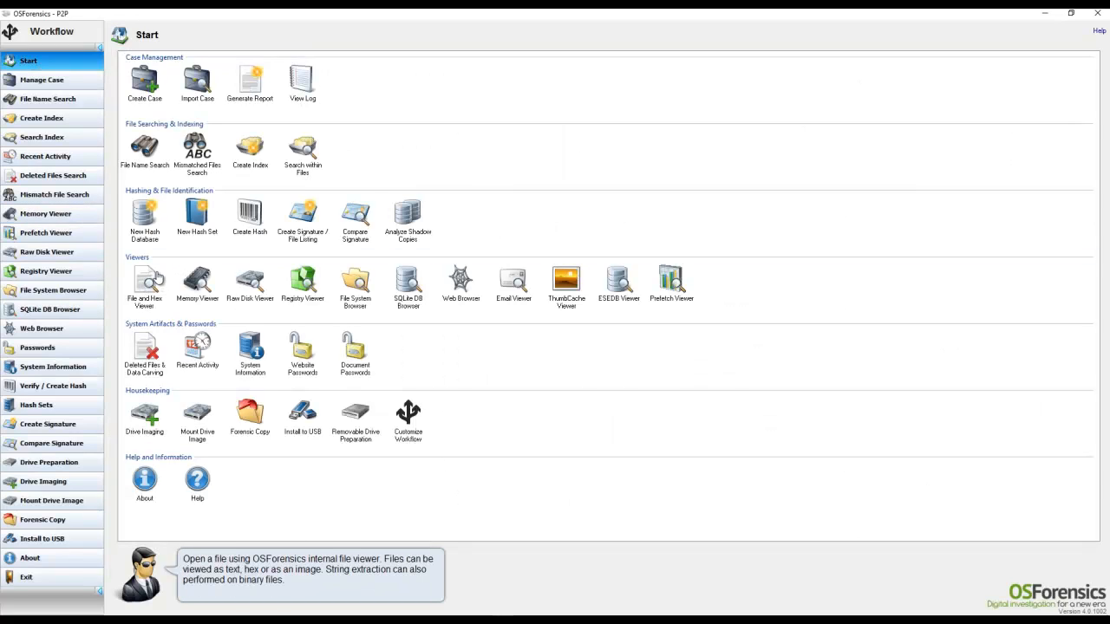
{"action": "left_click", "coordinate": [149, 285]}
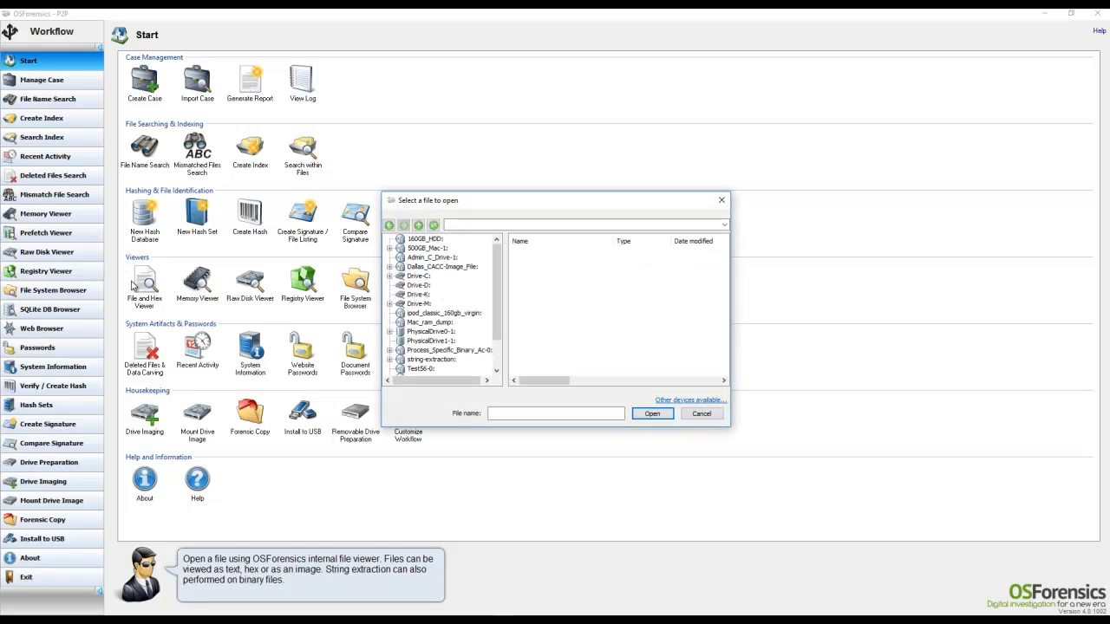
{"action": "left_click_drag", "start_coordinate": [462, 208], "coordinate": [313, 156]}
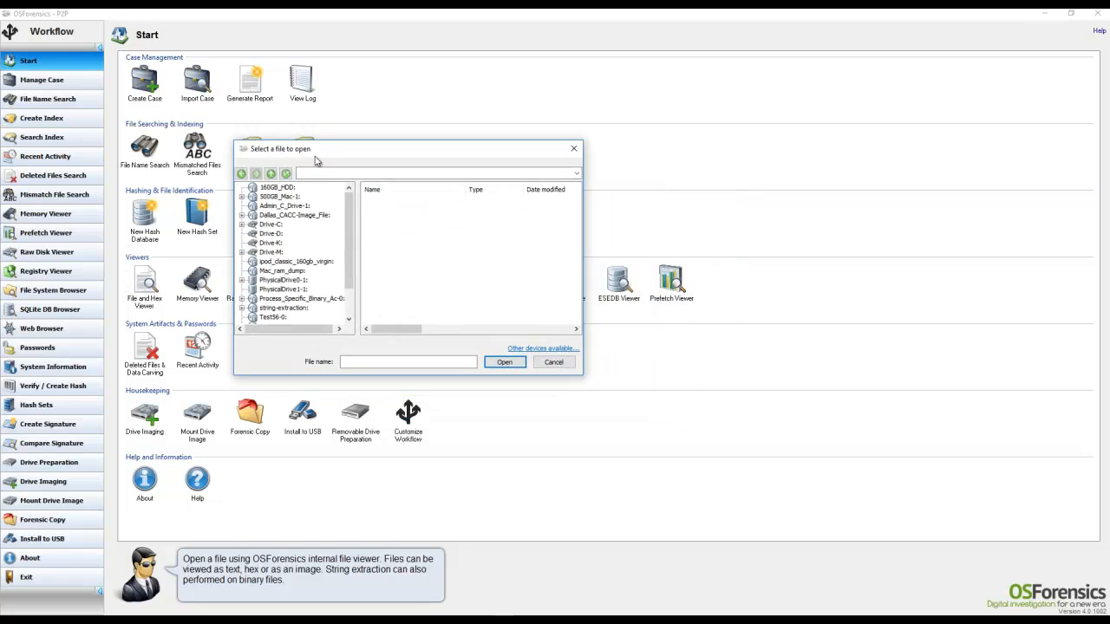
{"action": "left_click", "coordinate": [538, 349]}
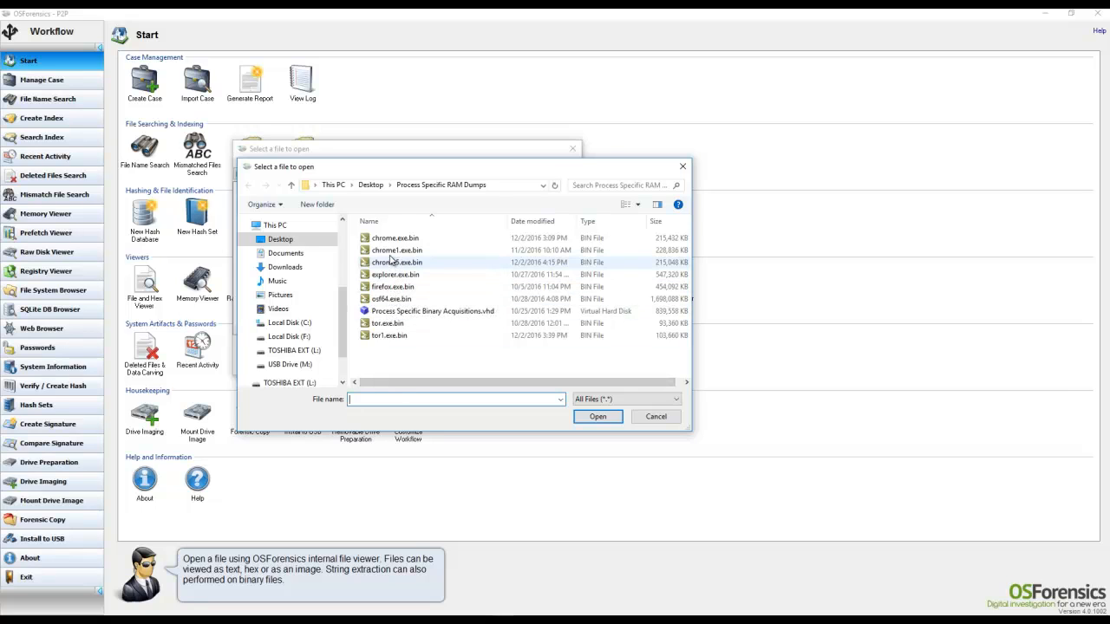
{"action": "left_click", "coordinate": [395, 250]}
{"action": "left_click", "coordinate": [598, 417]}
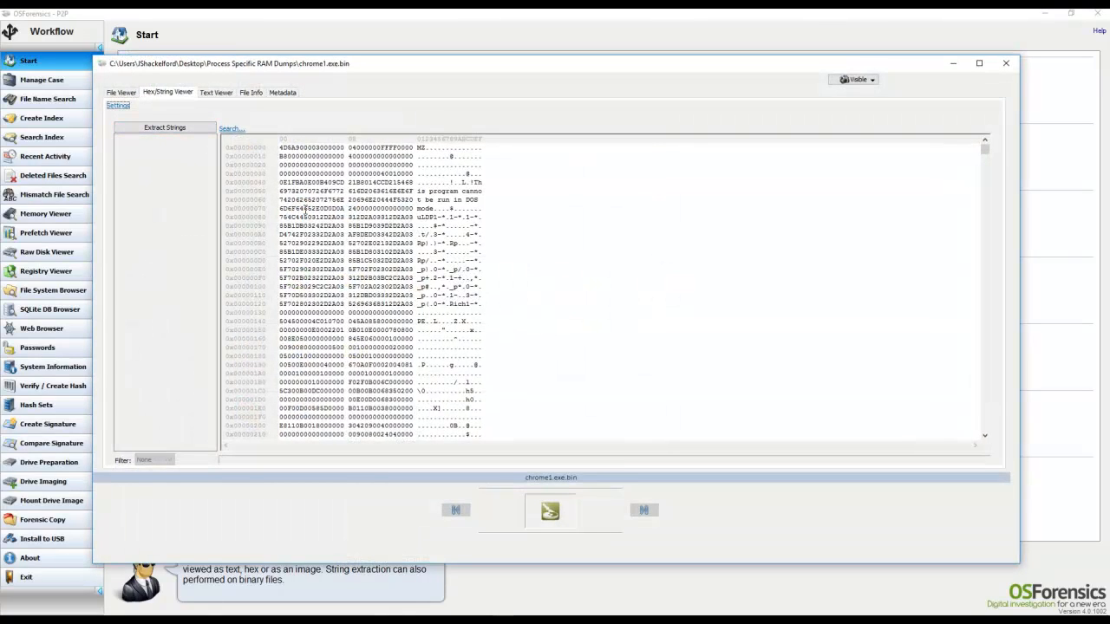
{"action": "left_click", "coordinate": [152, 131]}
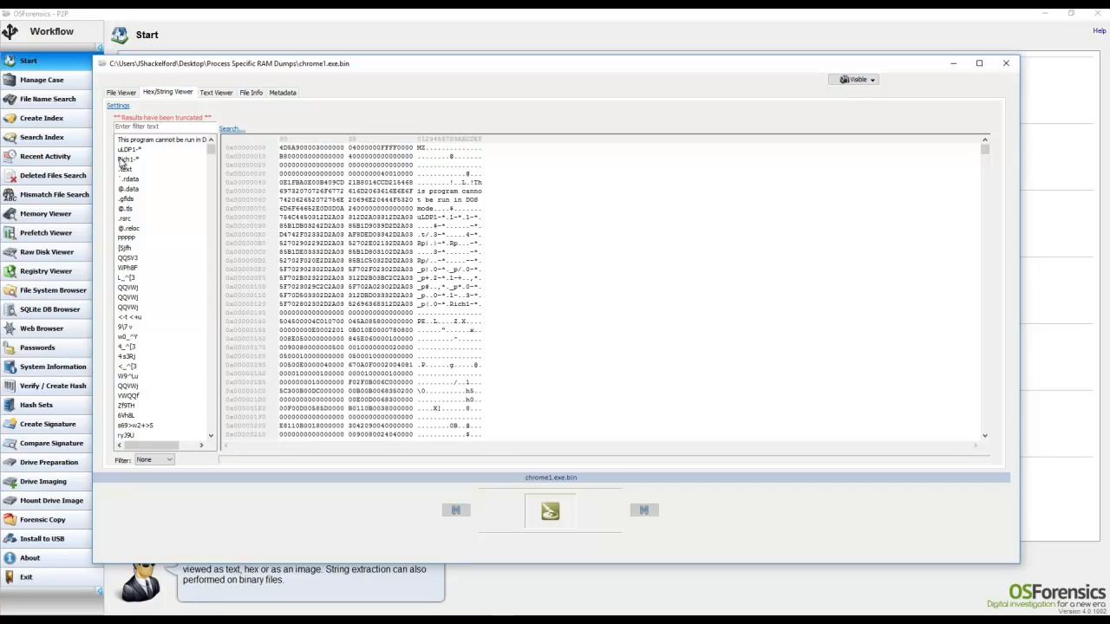
{"action": "left_click", "coordinate": [117, 127]}
Step: Filter the extracted strings by Filename, URL and GUID in turn, and reset the filter to None
{"action": "left_click", "coordinate": [169, 461]}
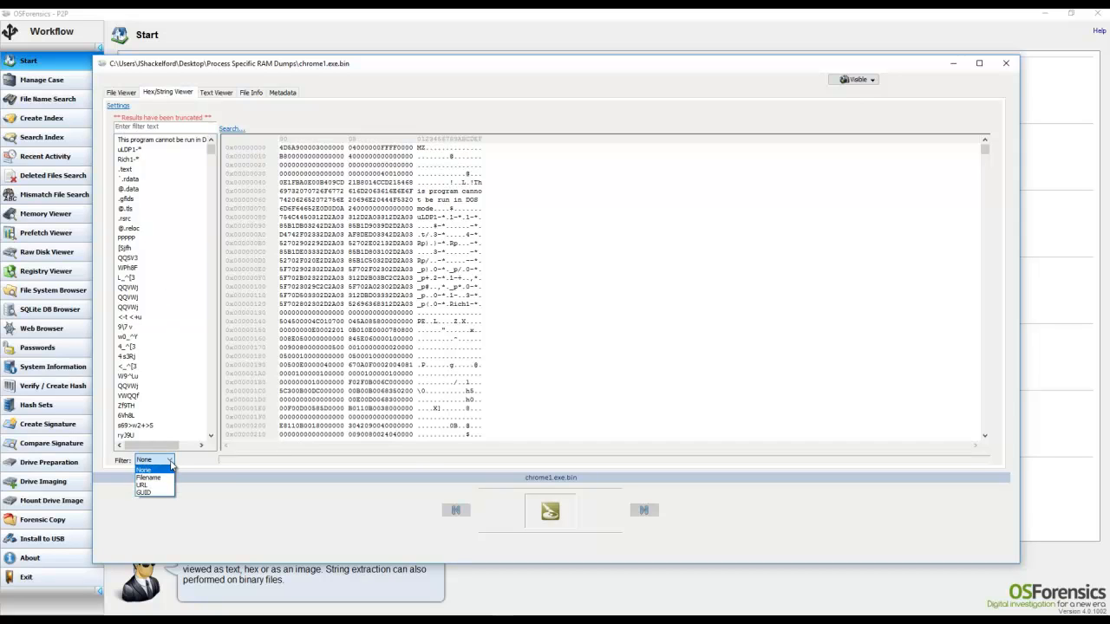
{"action": "left_click", "coordinate": [156, 478]}
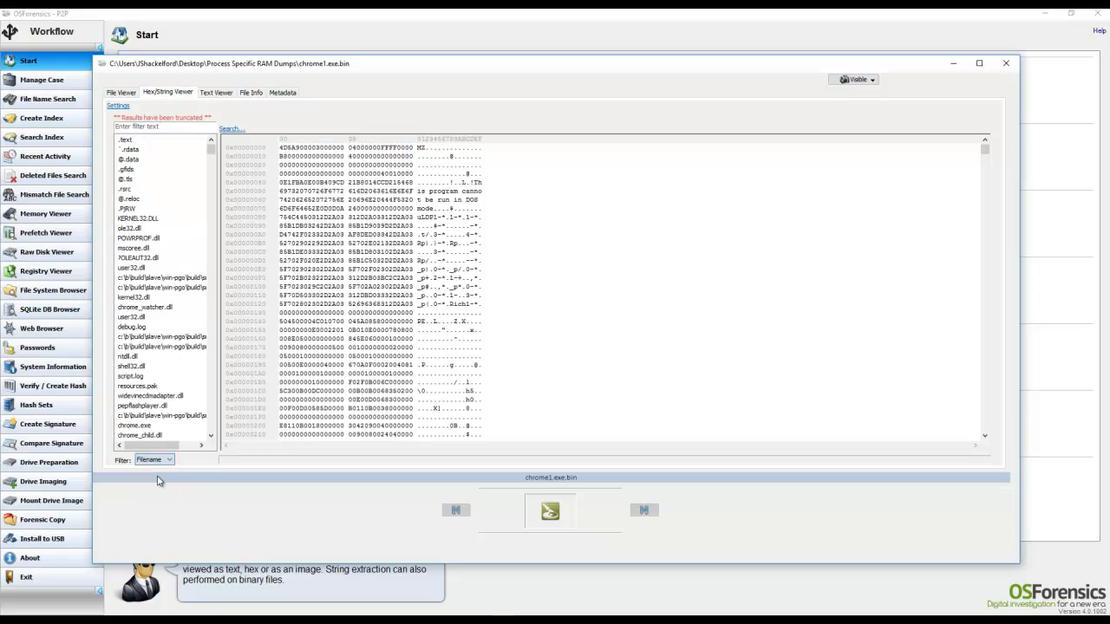
{"action": "scroll", "coordinate": [136, 322], "scroll_direction": "down", "scroll_amount": 3}
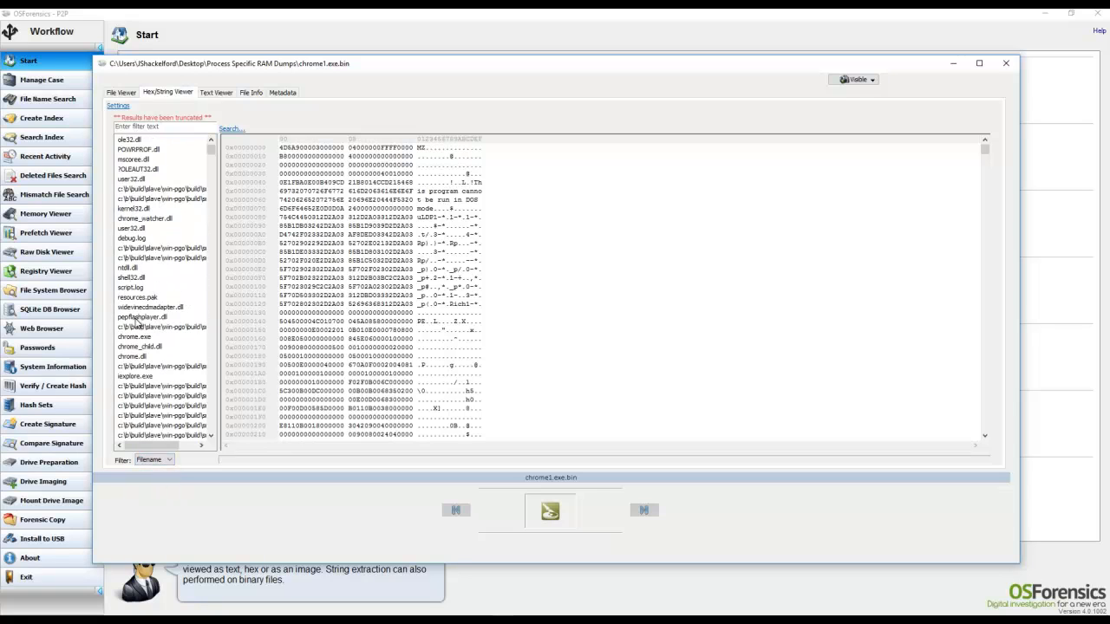
{"action": "left_click", "coordinate": [165, 459]}
{"action": "left_click", "coordinate": [159, 484]}
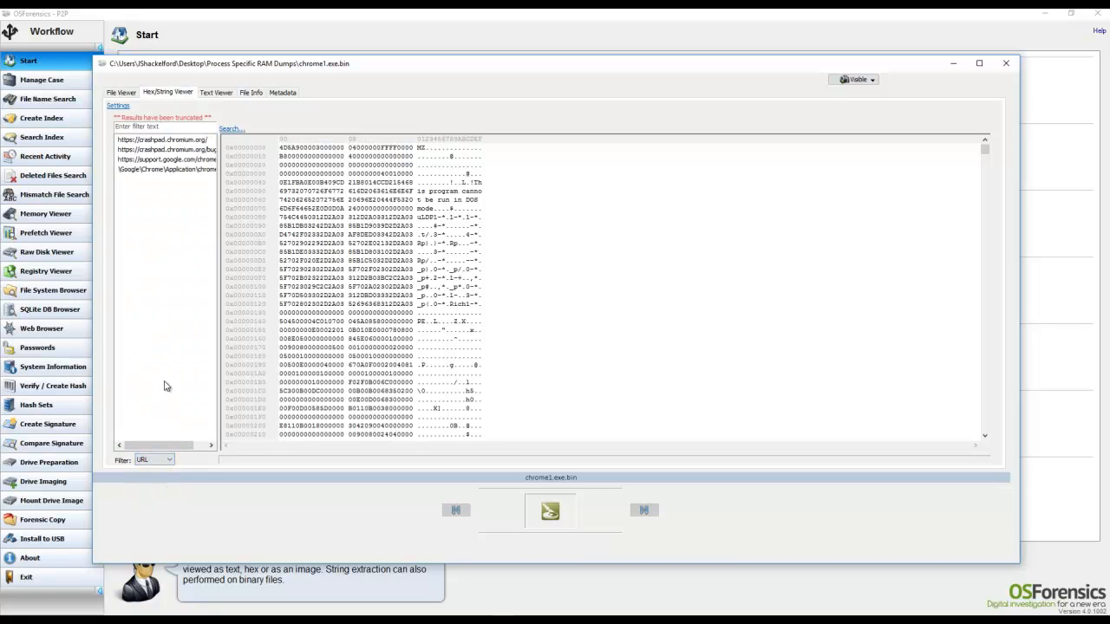
{"action": "left_click", "coordinate": [162, 461]}
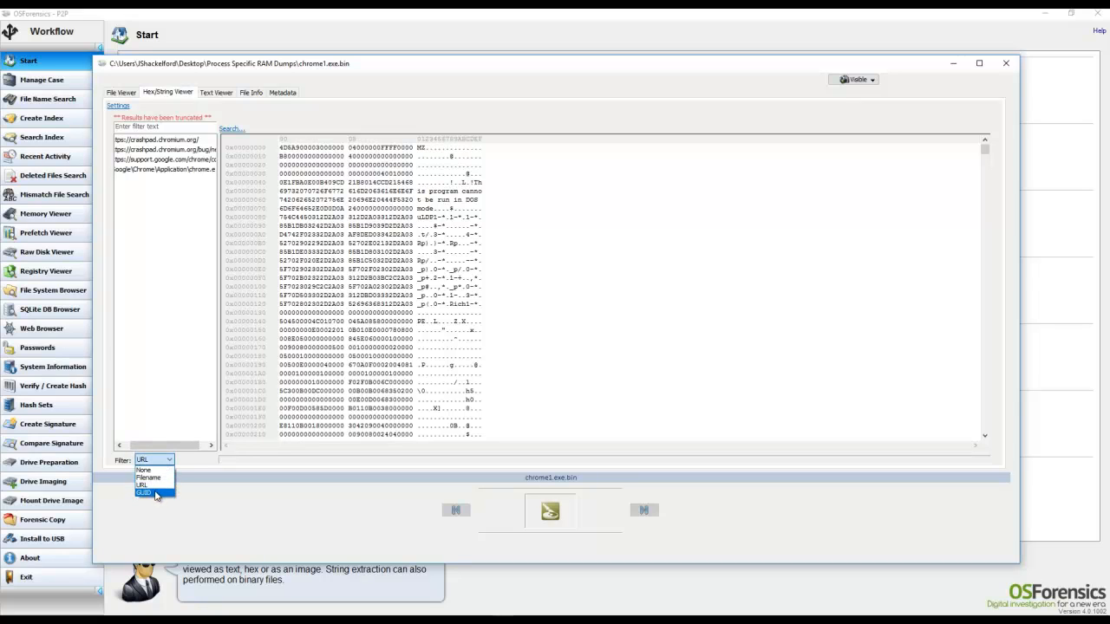
{"action": "left_click", "coordinate": [156, 494]}
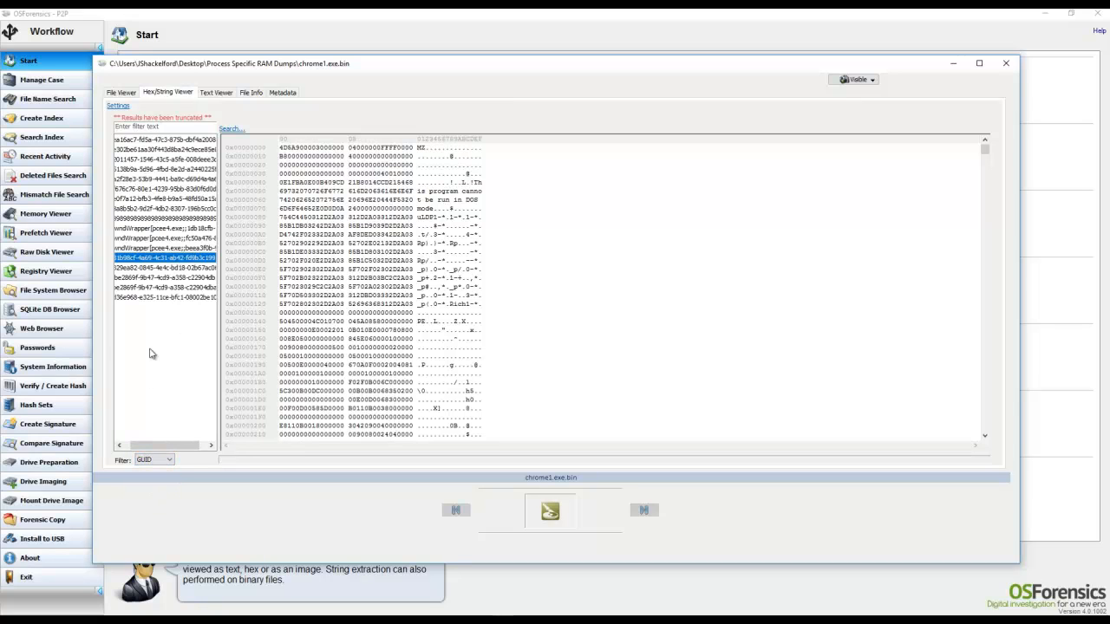
{"action": "left_click", "coordinate": [157, 460]}
{"action": "left_click", "coordinate": [144, 469]}
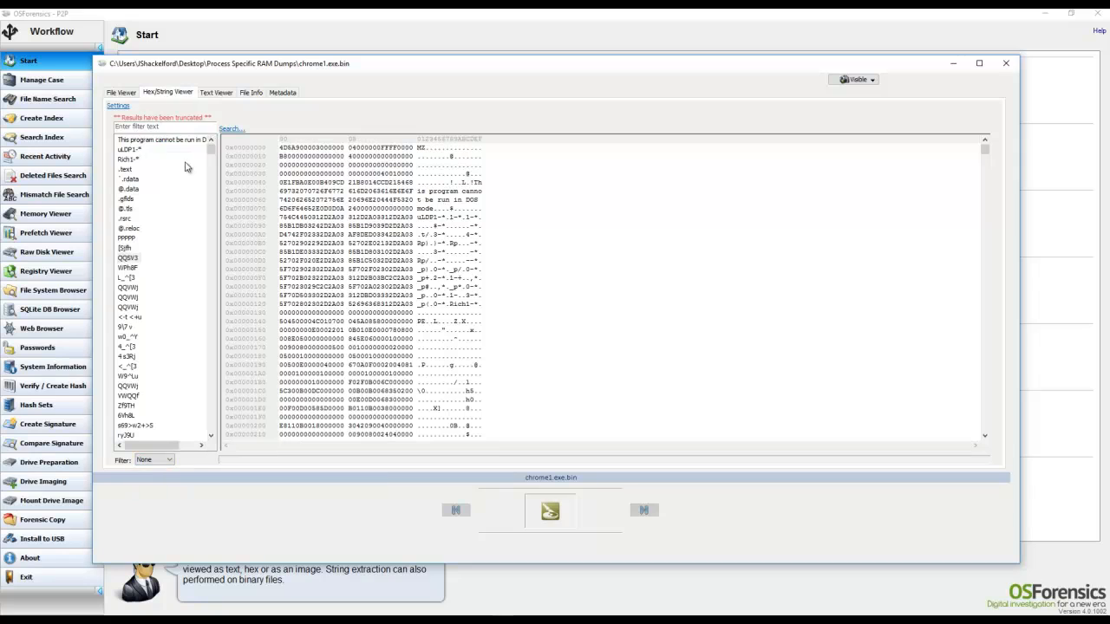
Step: Try to raise the Max. Results limit in the string extraction settings
{"action": "left_click", "coordinate": [118, 107]}
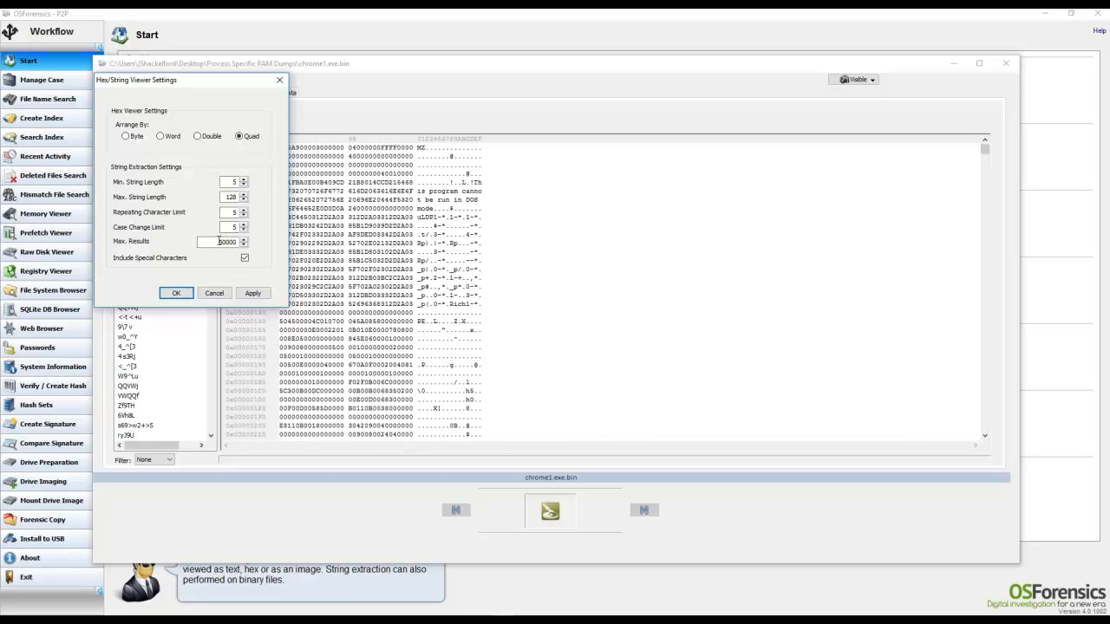
{"action": "left_click", "coordinate": [222, 242]}
{"action": "type", "text": "0"}
{"action": "double_click", "coordinate": [224, 243]}
{"action": "left_click", "coordinate": [176, 293]}
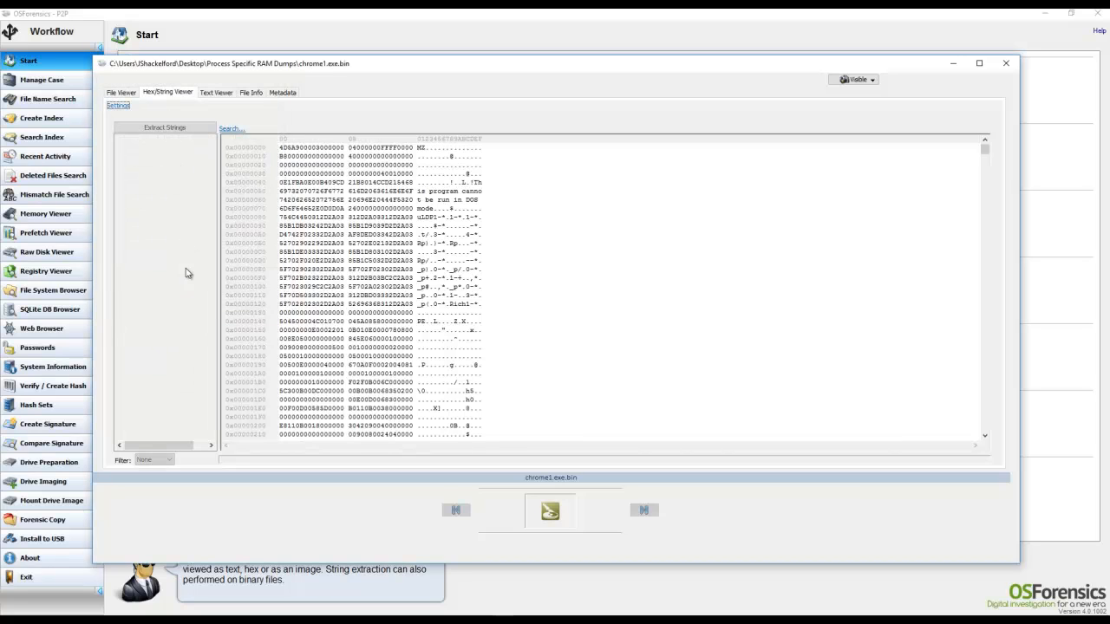
Step: Set the string extraction's Max. Results to 1000000 and extract the strings of chrome1.exe.bin again
{"action": "left_click", "coordinate": [118, 104]}
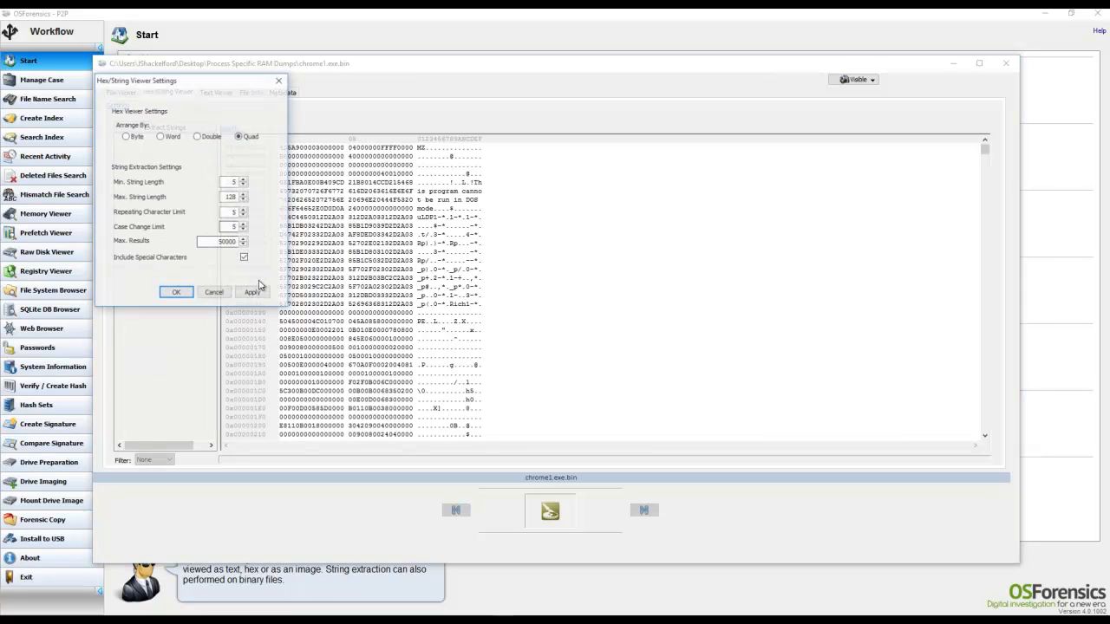
{"action": "double_click", "coordinate": [222, 242]}
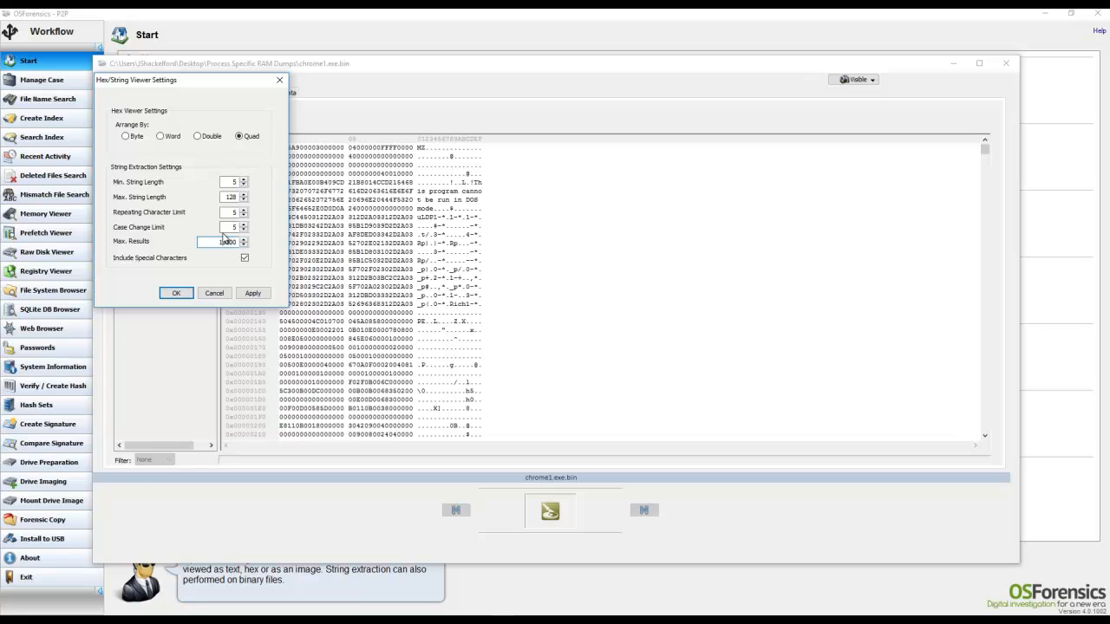
{"action": "left_click", "coordinate": [183, 292]}
{"action": "left_click", "coordinate": [164, 129]}
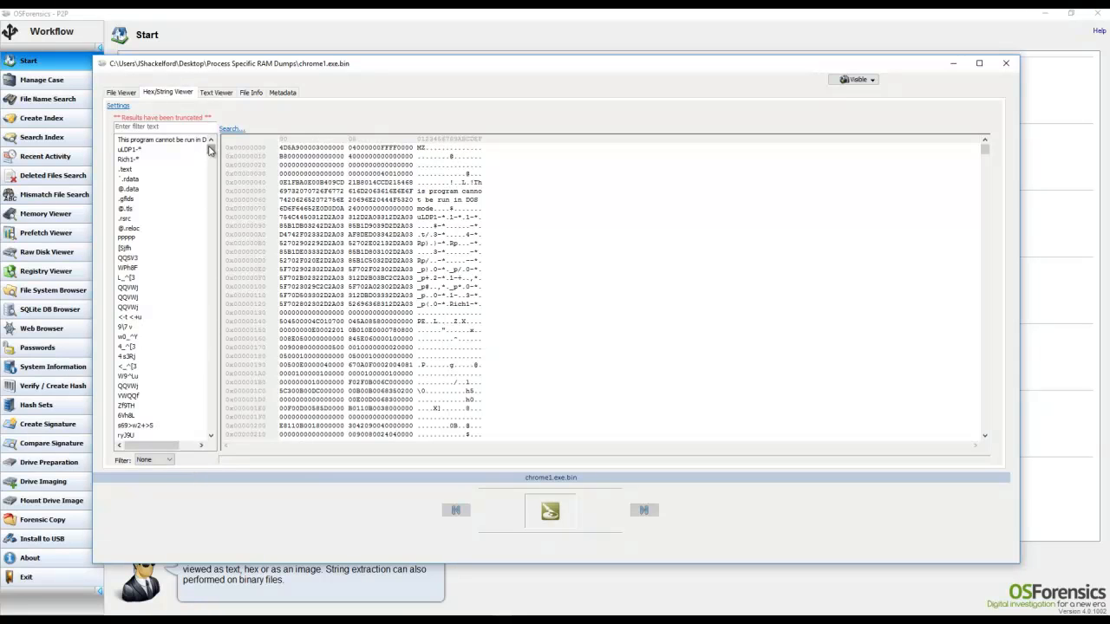
Step: Widen the extracted strings list and check the string extraction settings without changing them
{"action": "left_click_drag", "start_coordinate": [219, 150], "coordinate": [263, 176]}
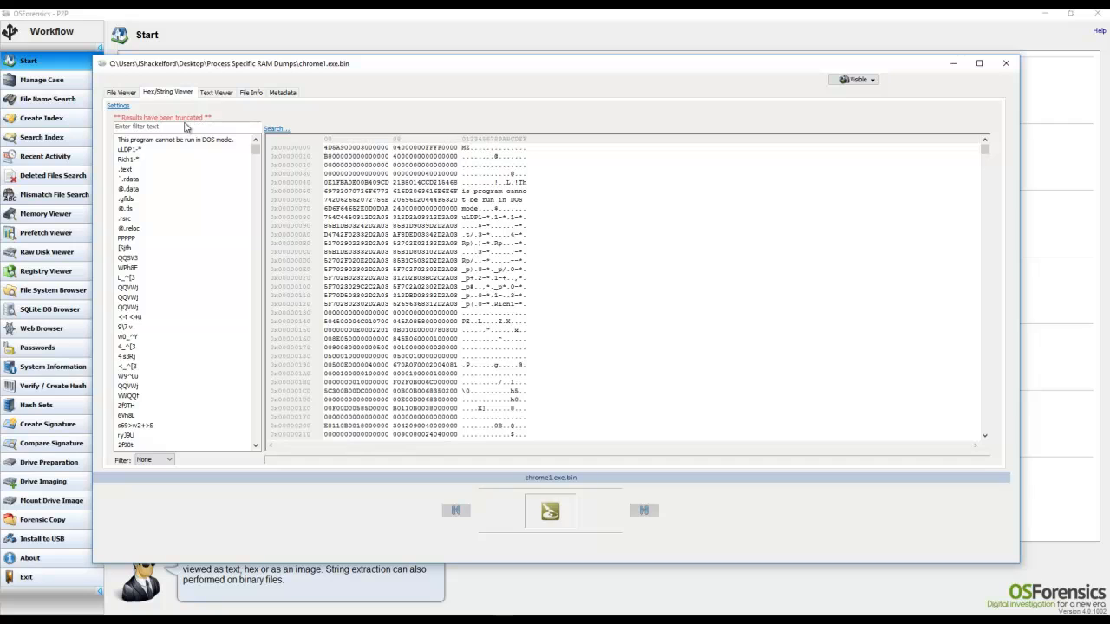
{"action": "left_click", "coordinate": [118, 105]}
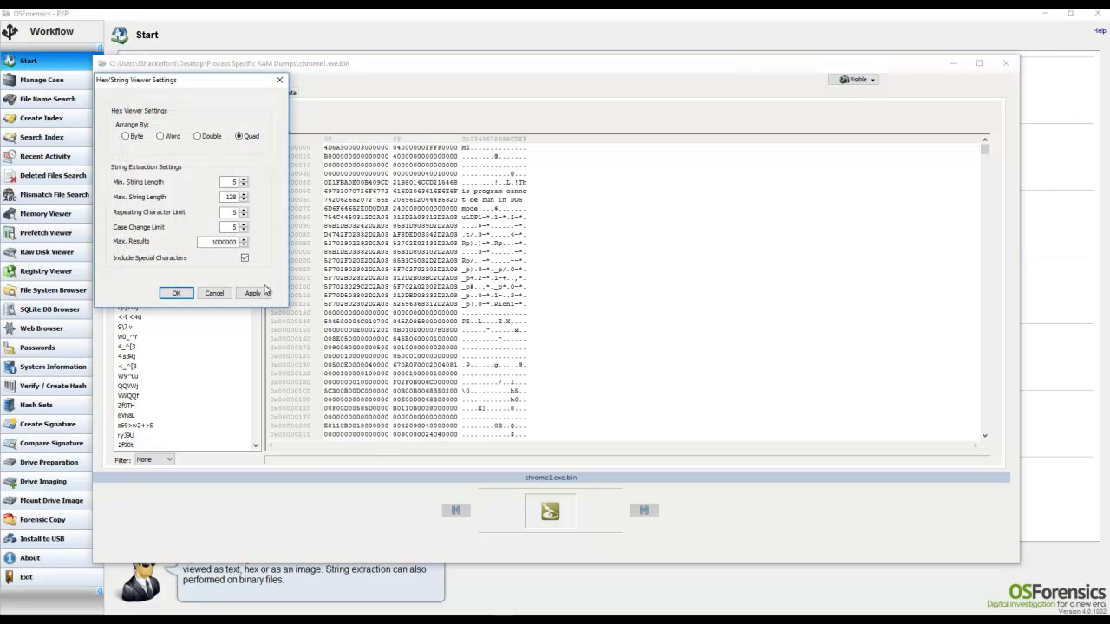
{"action": "left_click", "coordinate": [214, 293]}
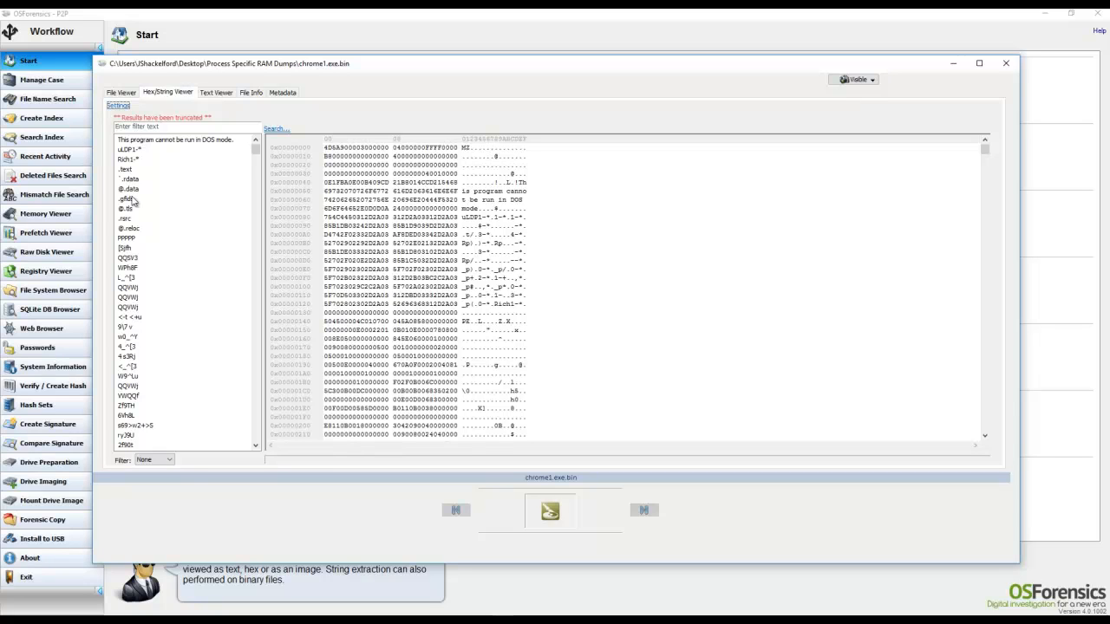
Step: Filter the extracted strings of chrome1.exe.bin by URL and look through the matching entries
{"action": "left_click", "coordinate": [170, 462]}
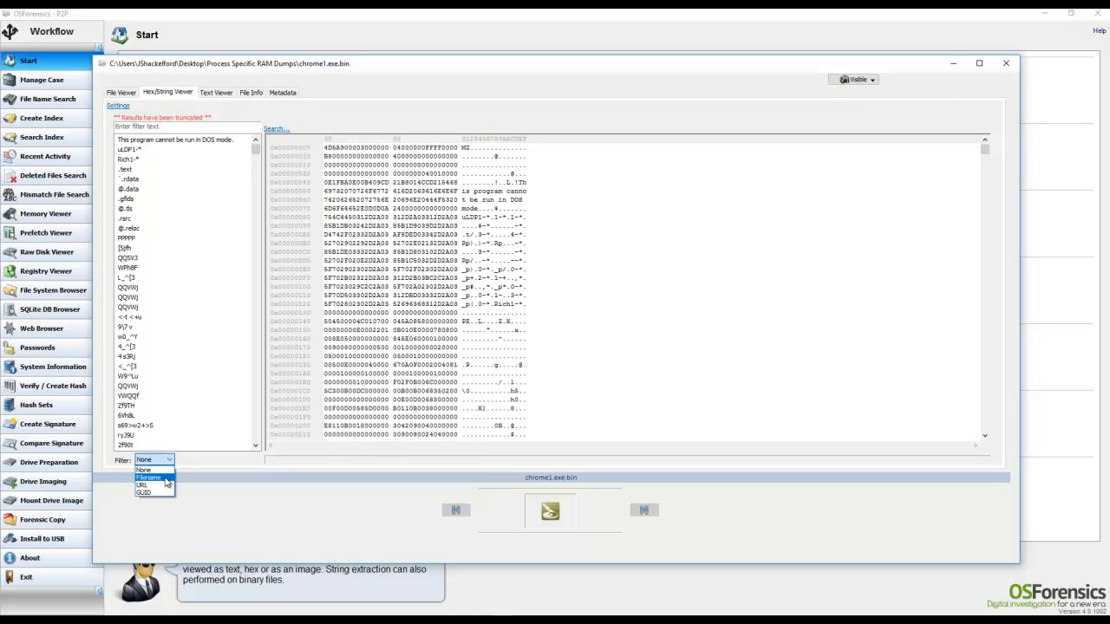
{"action": "left_click", "coordinate": [163, 487]}
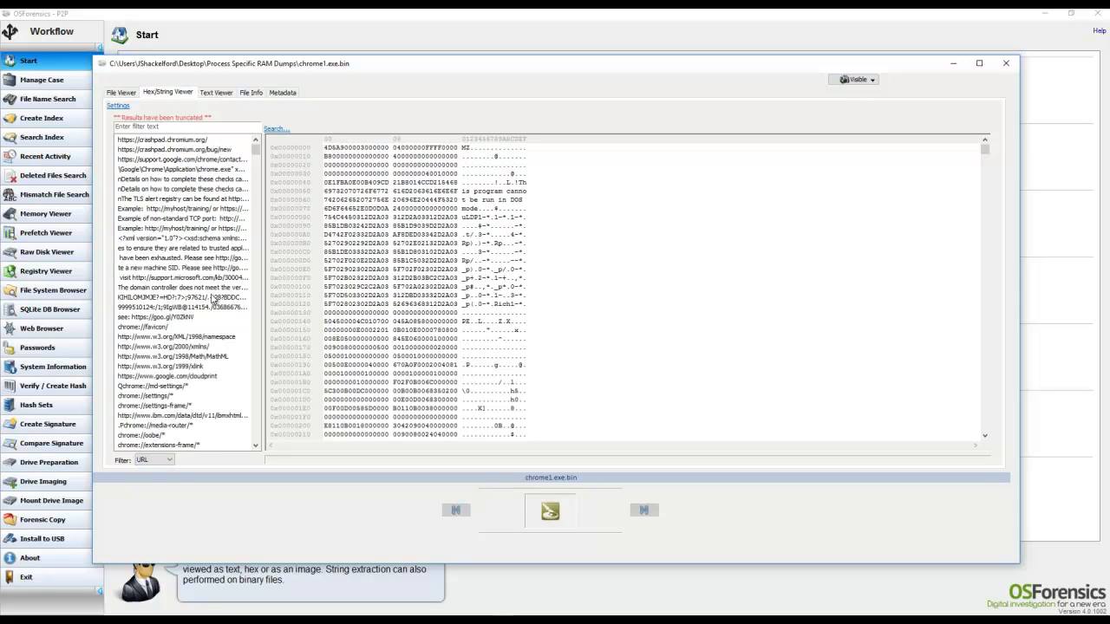
{"action": "scroll", "coordinate": [210, 299], "scroll_direction": "down", "scroll_amount": 6}
{"action": "scroll", "coordinate": [211, 299], "scroll_direction": "down", "scroll_amount": 10}
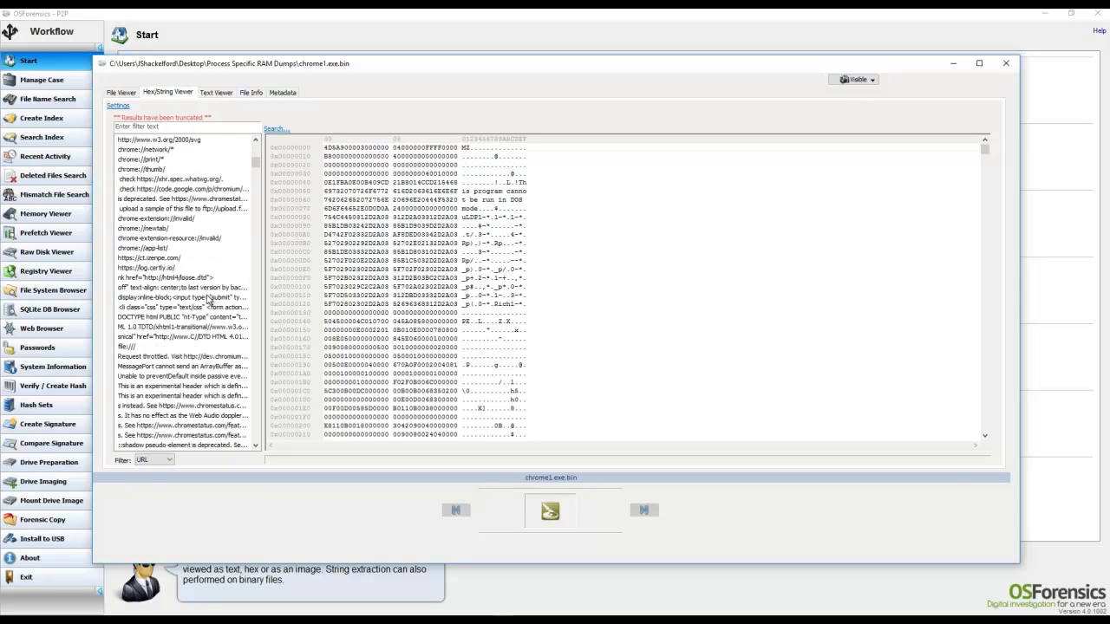
{"action": "scroll", "coordinate": [202, 313], "scroll_direction": "down", "scroll_amount": 6}
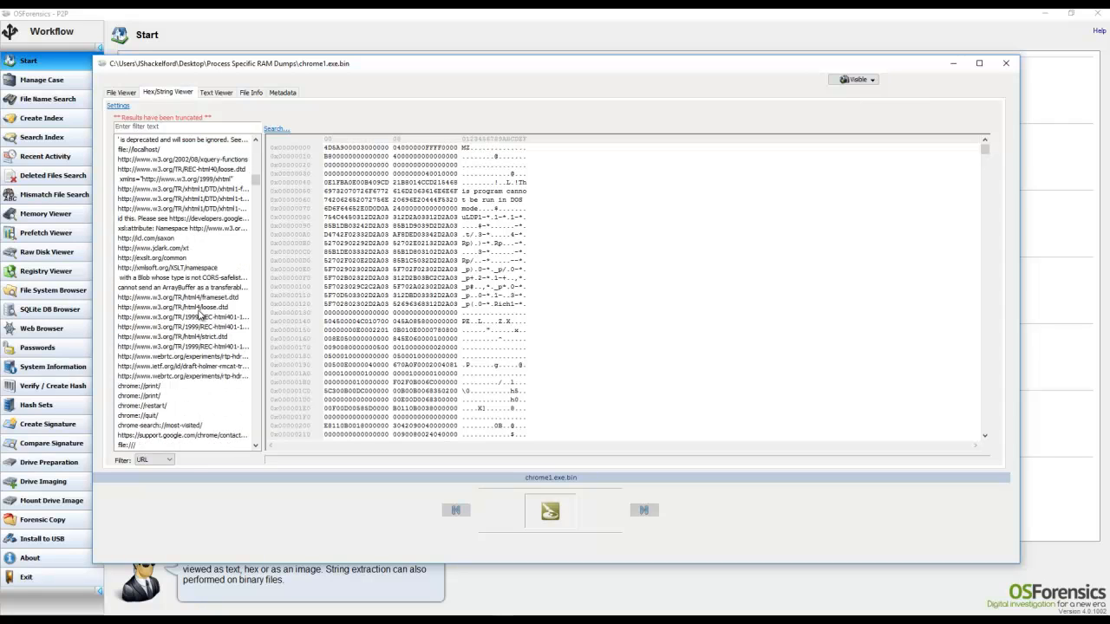
Step: Reset the string filter to None and return to the beginning of the full strings list
{"action": "left_click", "coordinate": [170, 460]}
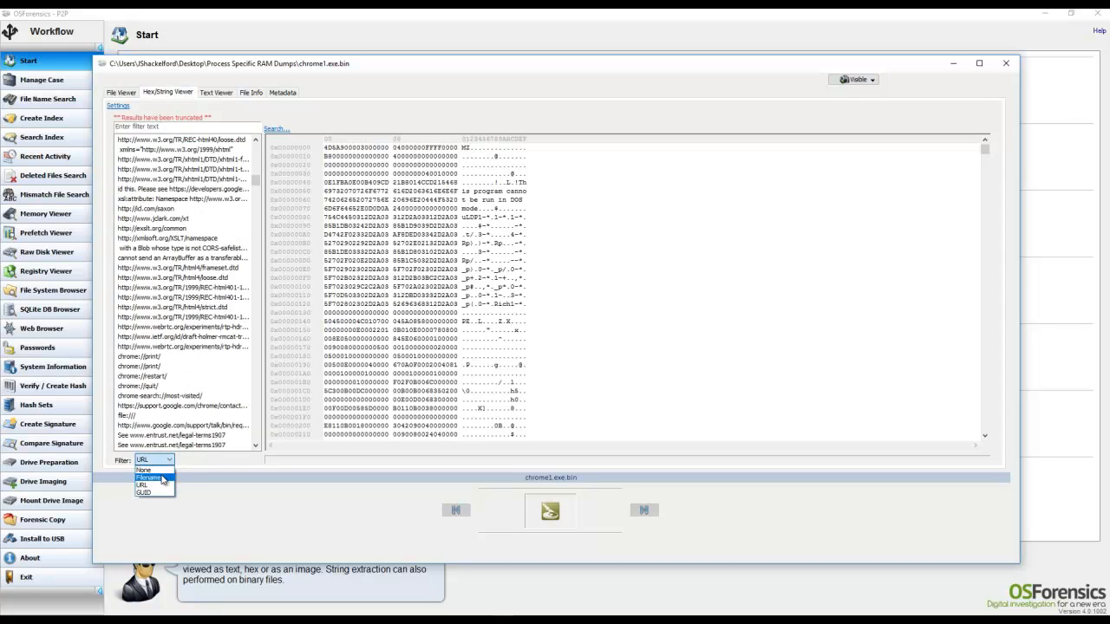
{"action": "left_click", "coordinate": [149, 476]}
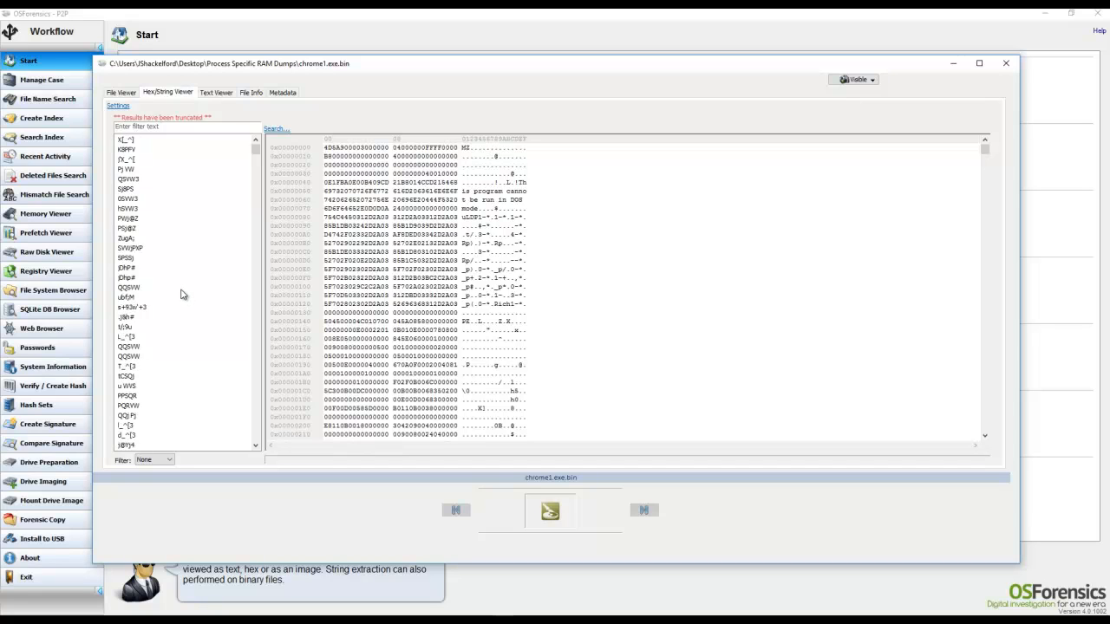
{"action": "mouse_move", "coordinate": [256, 149]}
{"action": "left_mouse_down"}
{"action": "mouse_move", "coordinate": [242, 291]}
{"action": "mouse_move", "coordinate": [253, 143]}
{"action": "left_mouse_up"}
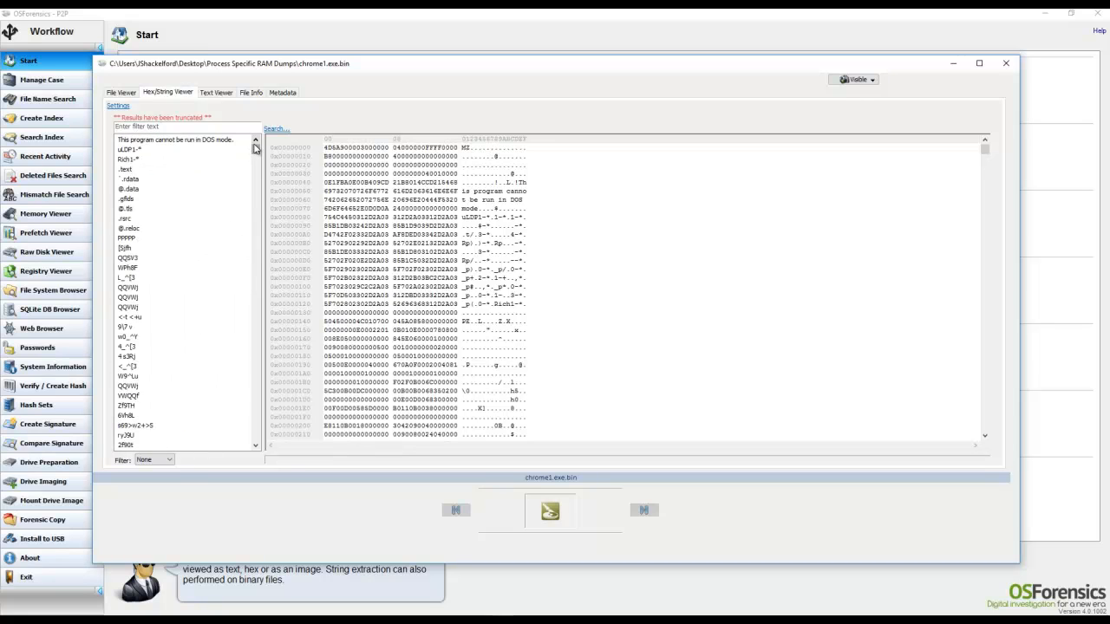